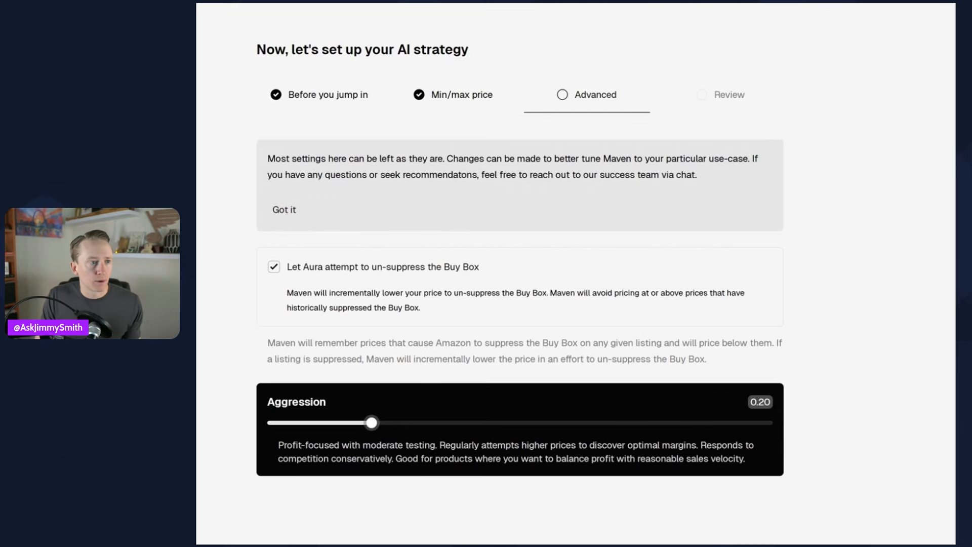
key(Right)
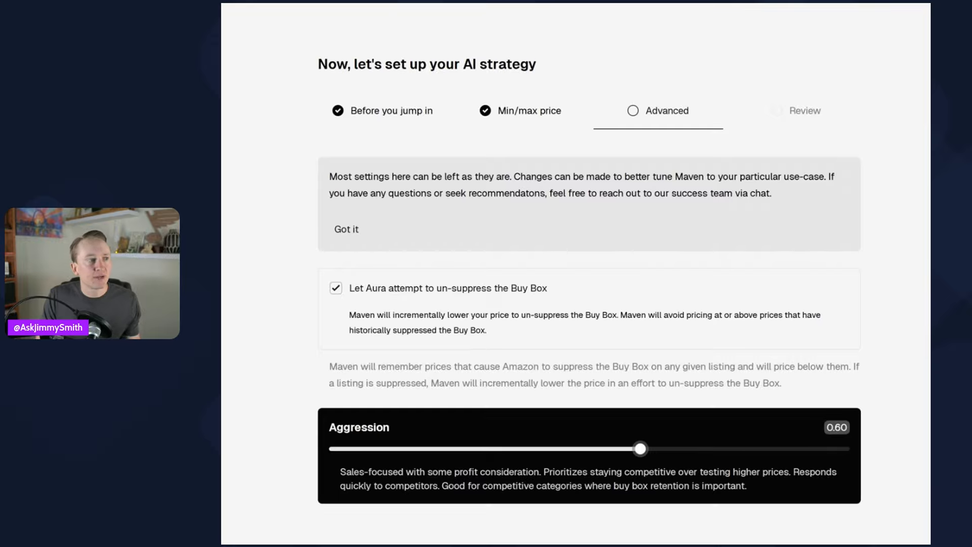
key(Right)
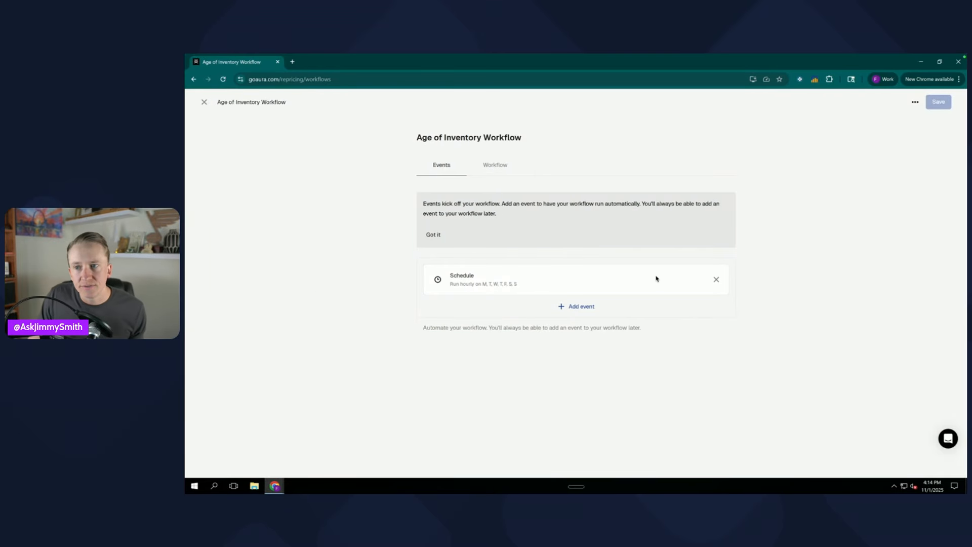
- Open the workflow's Schedule event and review its frequency and day options, then cancel without changes
click(490, 280)
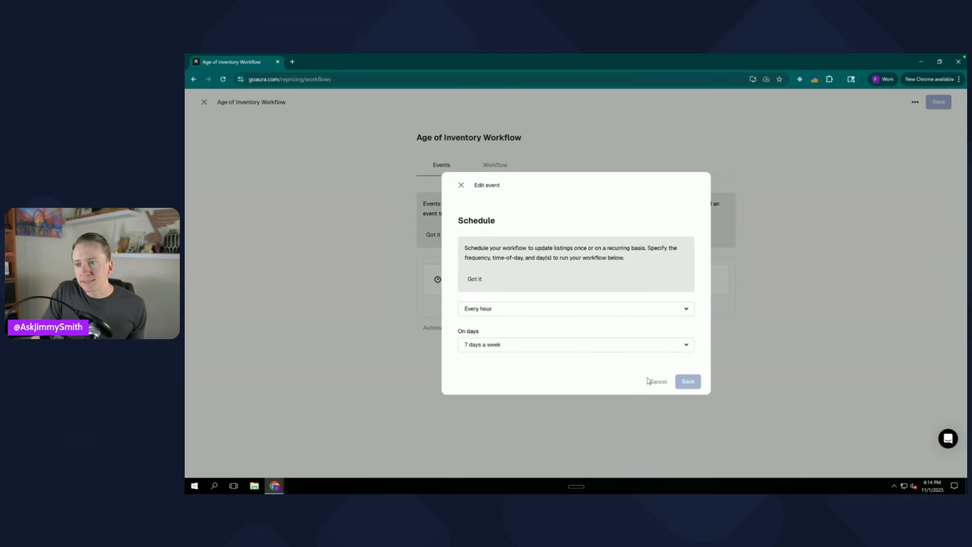
click(631, 346)
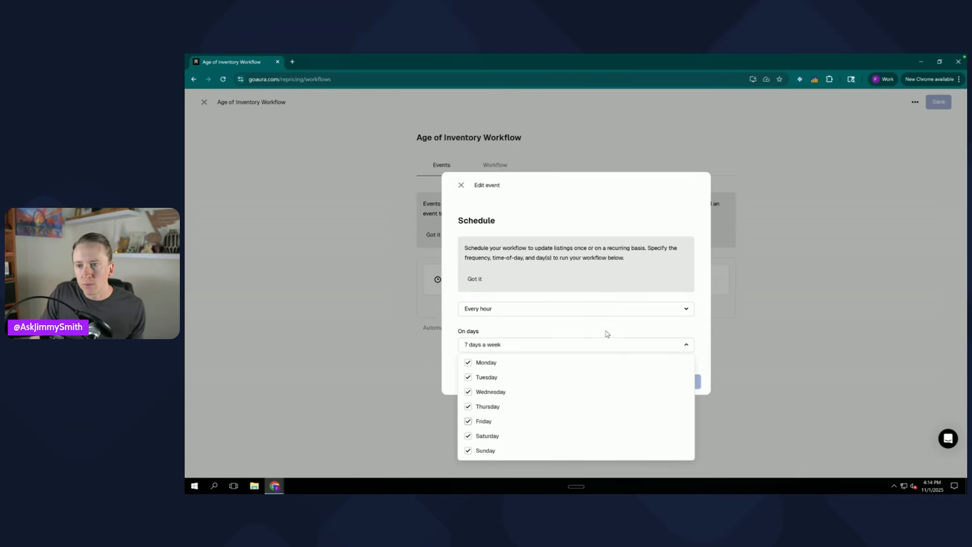
click(618, 310)
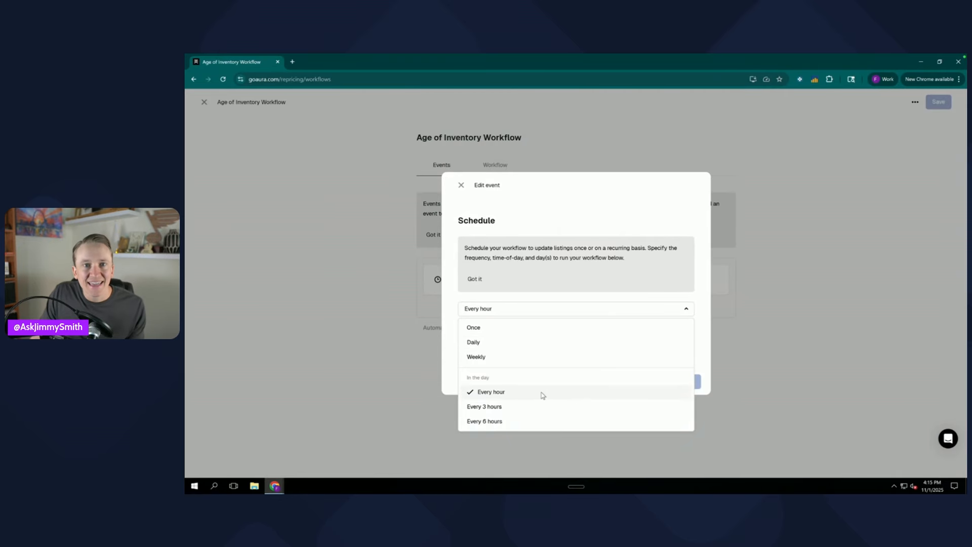
click(700, 349)
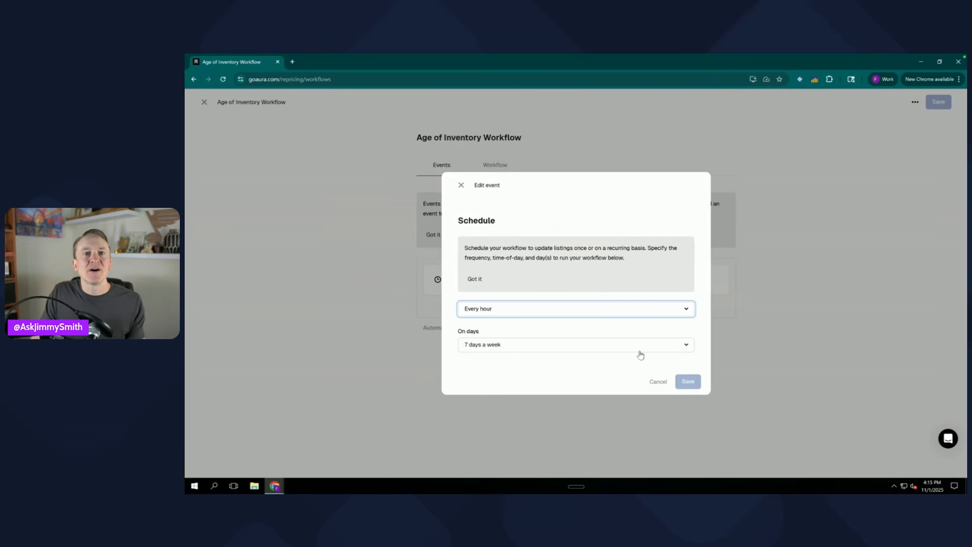
click(657, 386)
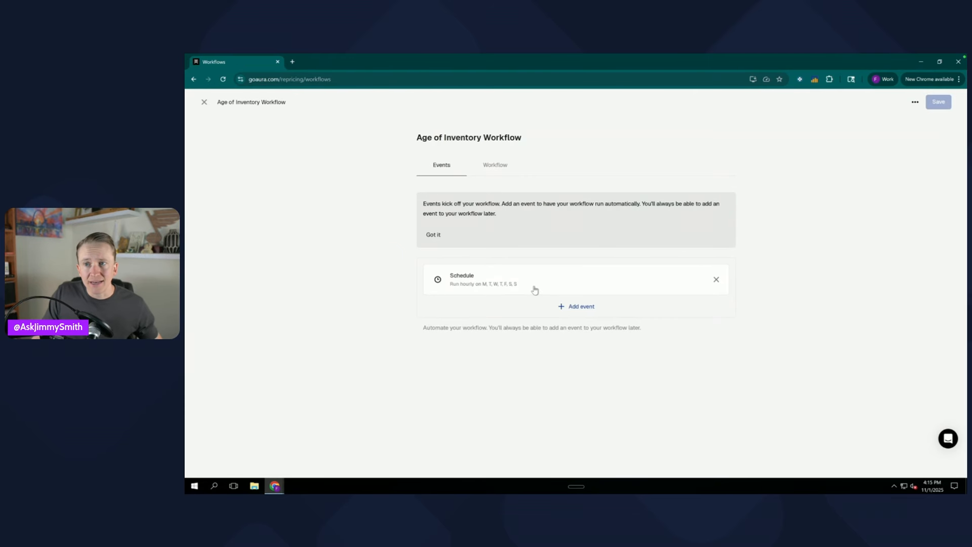
- Switch to the Workflow tab and inspect the first filter block's age-of-inventory range, then close it unchanged
click(498, 171)
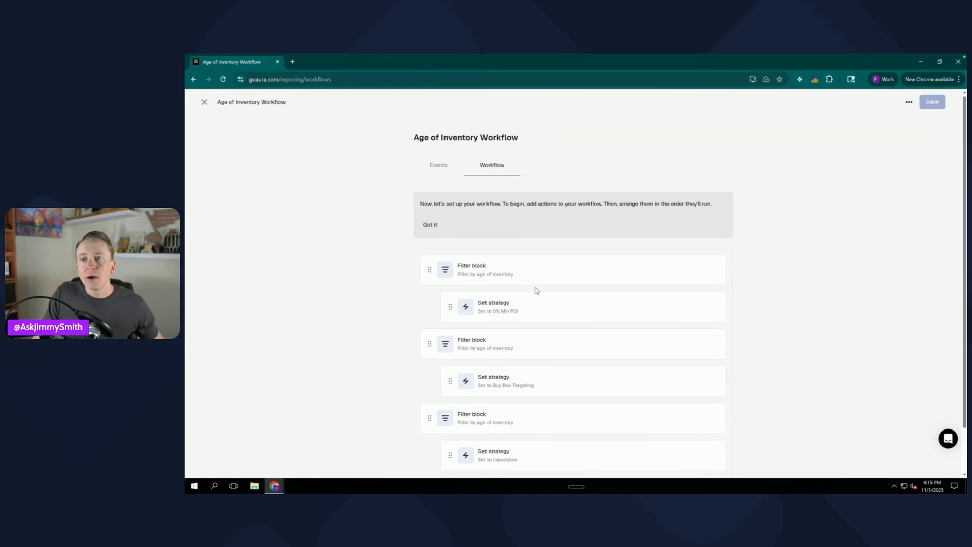
scroll(536, 291, down, 1)
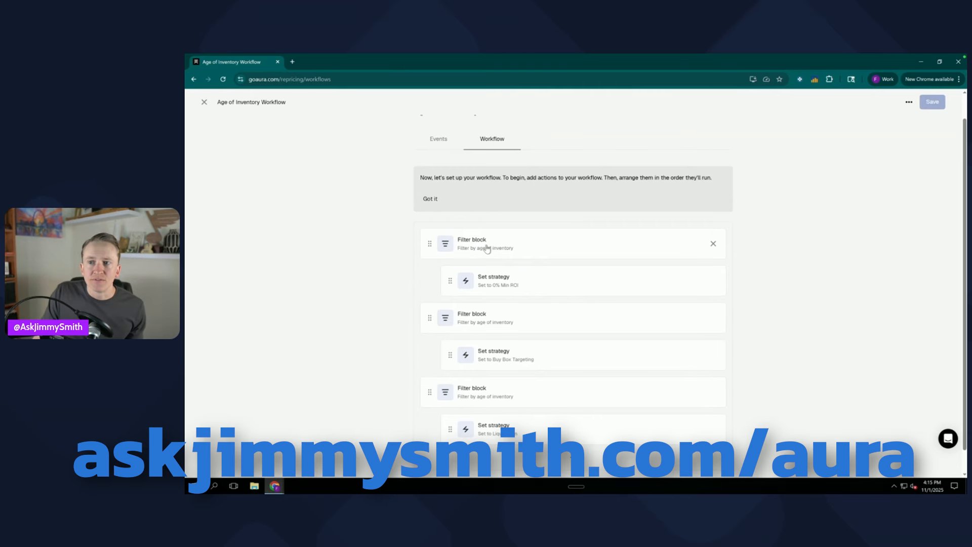
scroll(486, 247, down, 1)
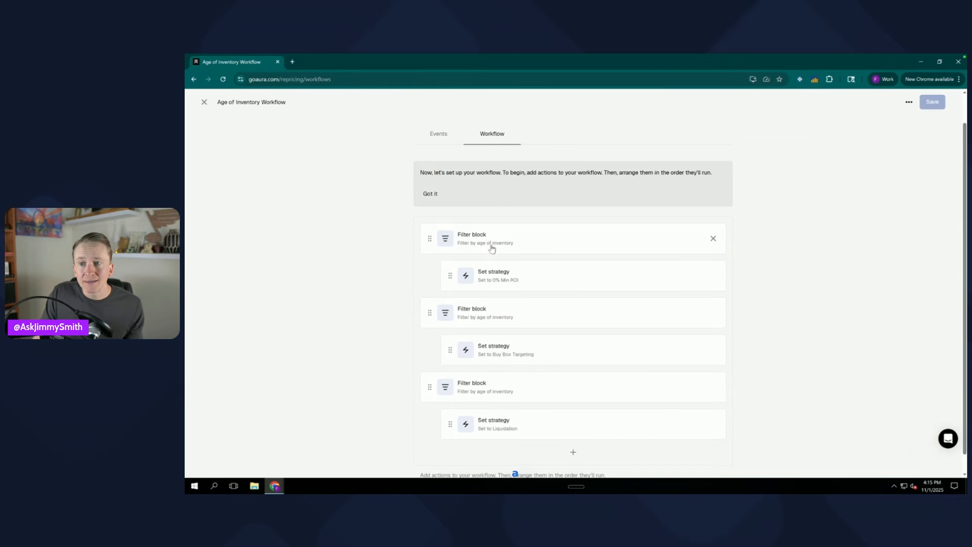
click(492, 248)
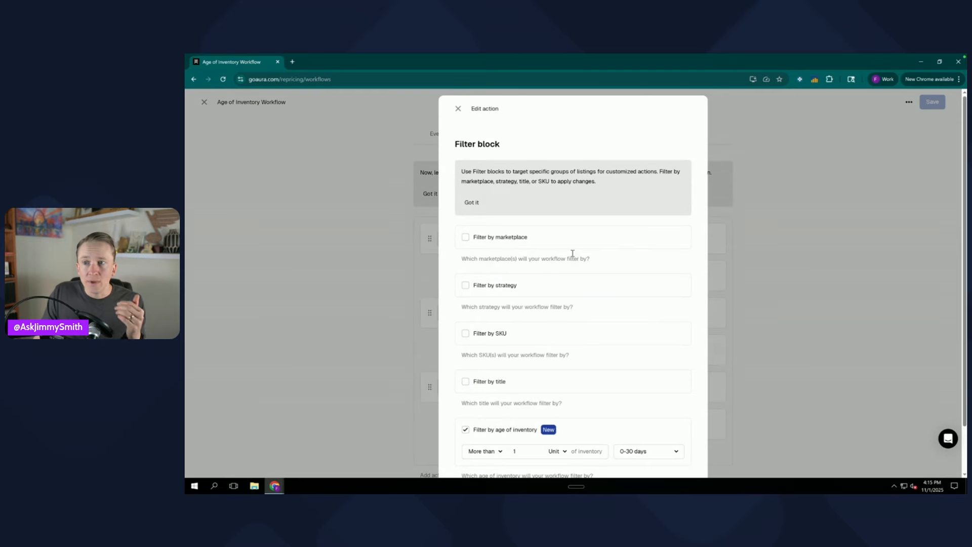
scroll(540, 284, down, 1)
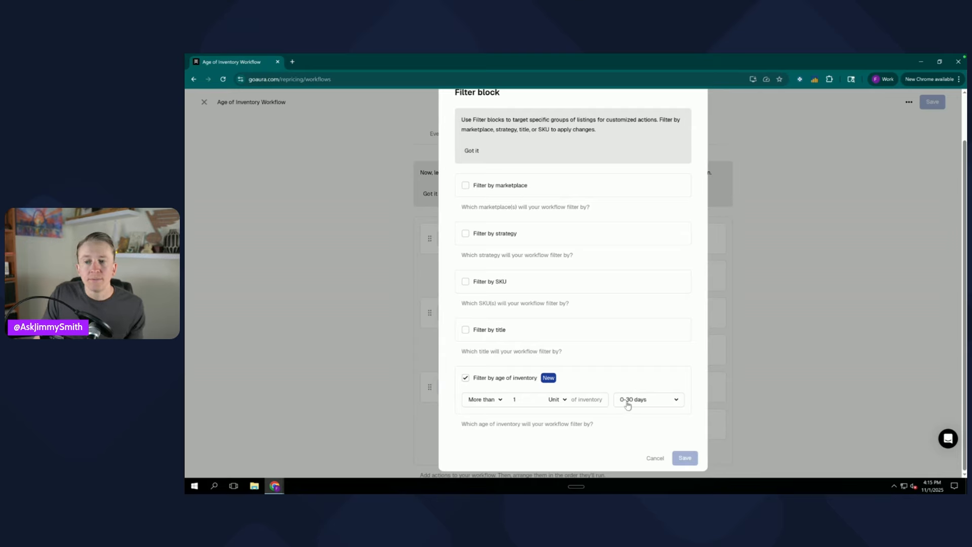
click(668, 401)
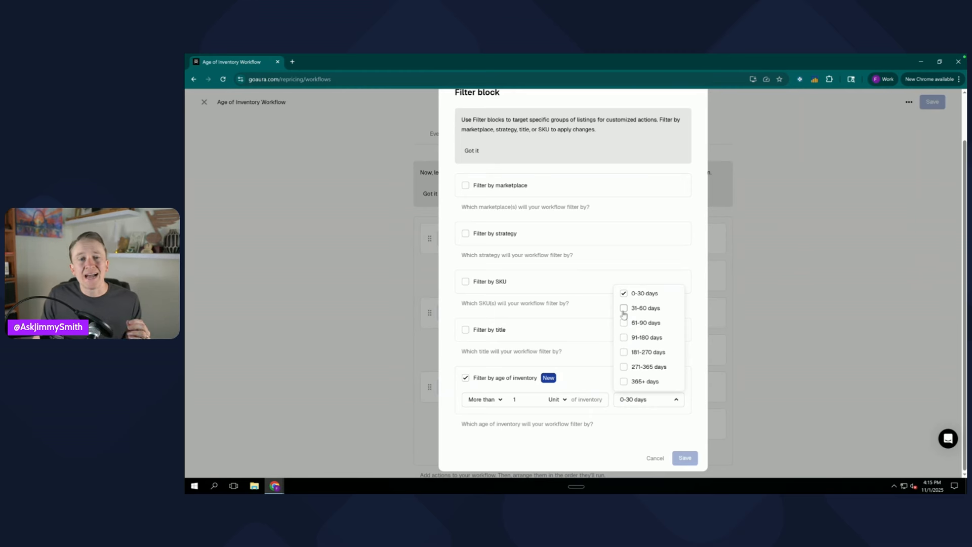
click(635, 436)
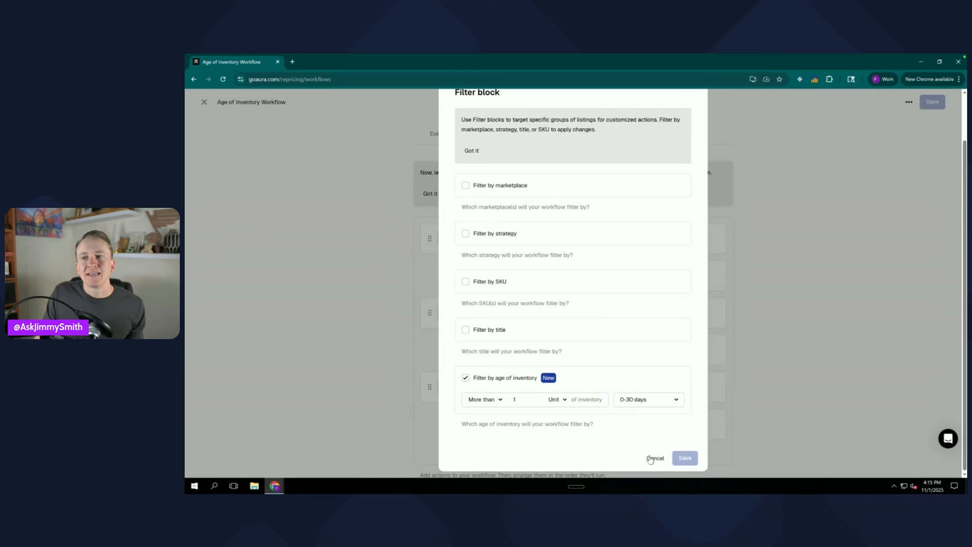
scroll(644, 321, up, 1)
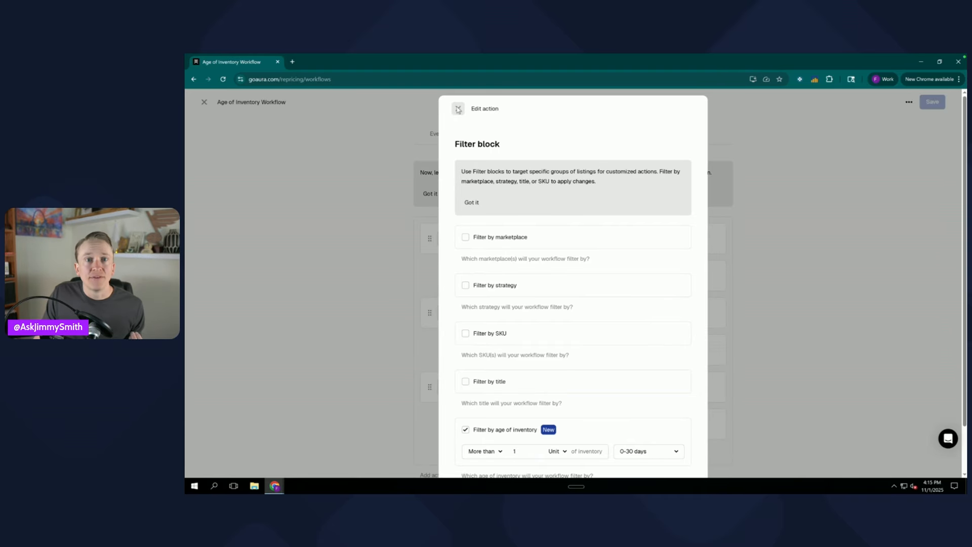
click(458, 110)
- Open the second filter block to review its age-of-inventory filter, then cancel without changes
scroll(576, 328, down, 1)
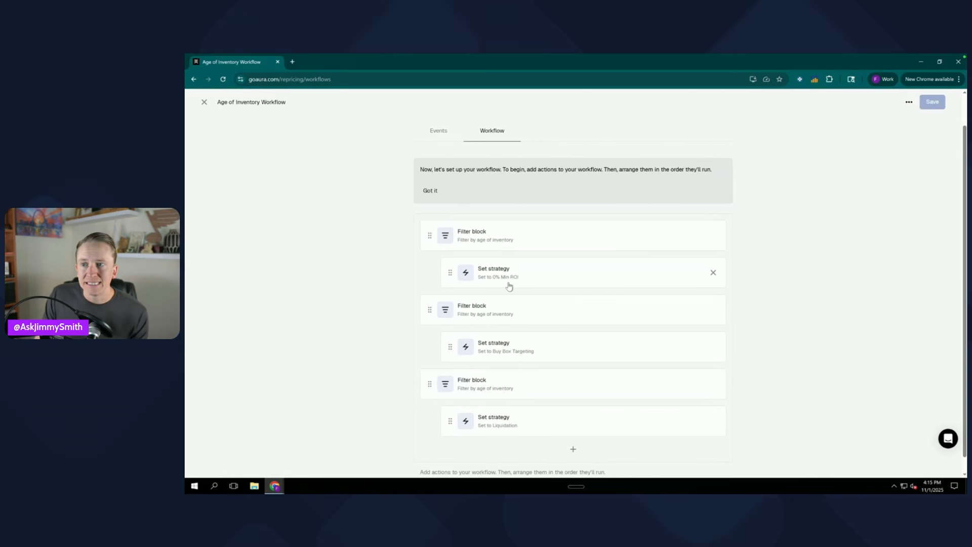
scroll(509, 286, down, 1)
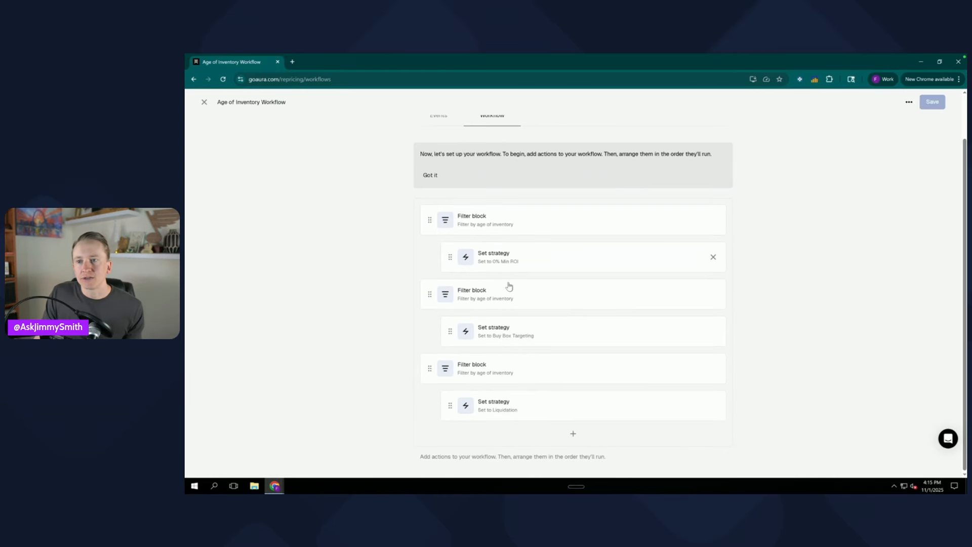
click(506, 302)
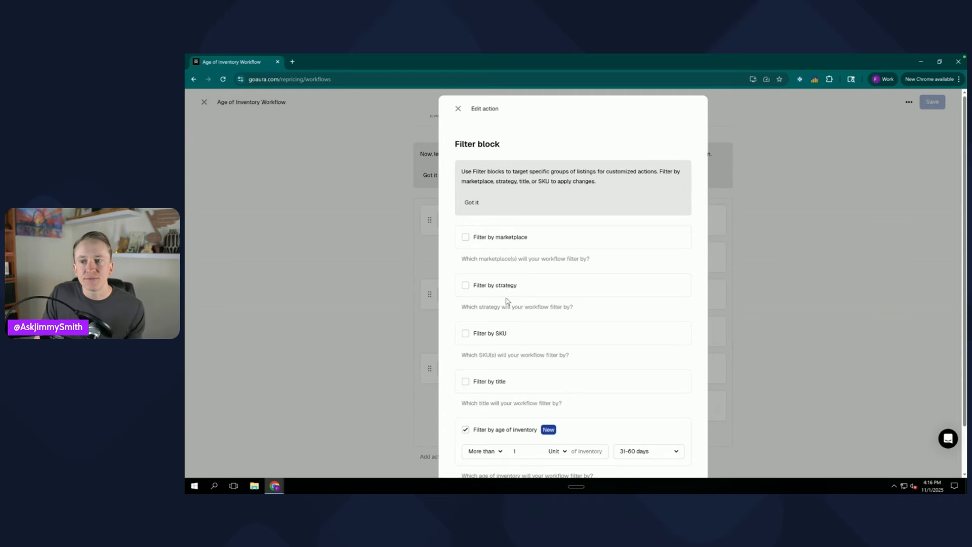
scroll(508, 399, down, 1)
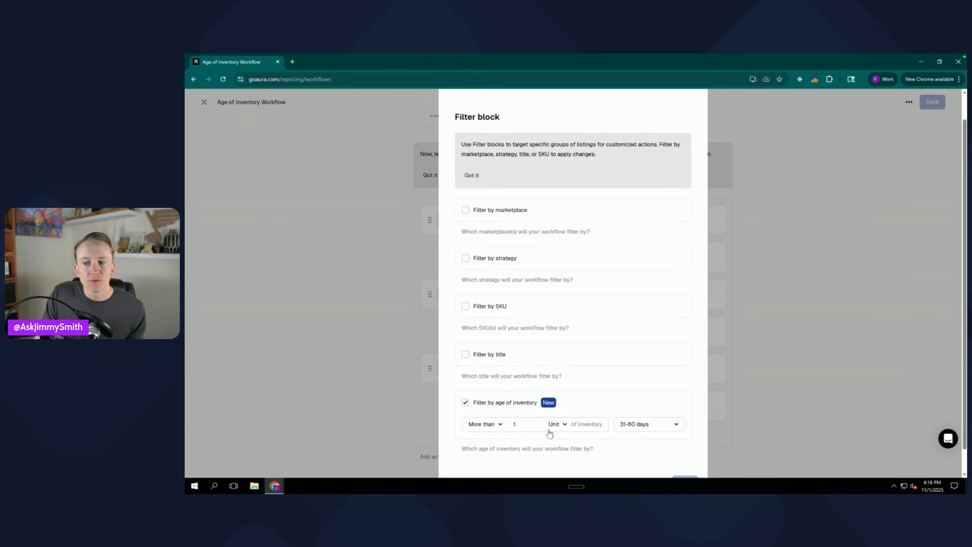
scroll(549, 433, down, 1)
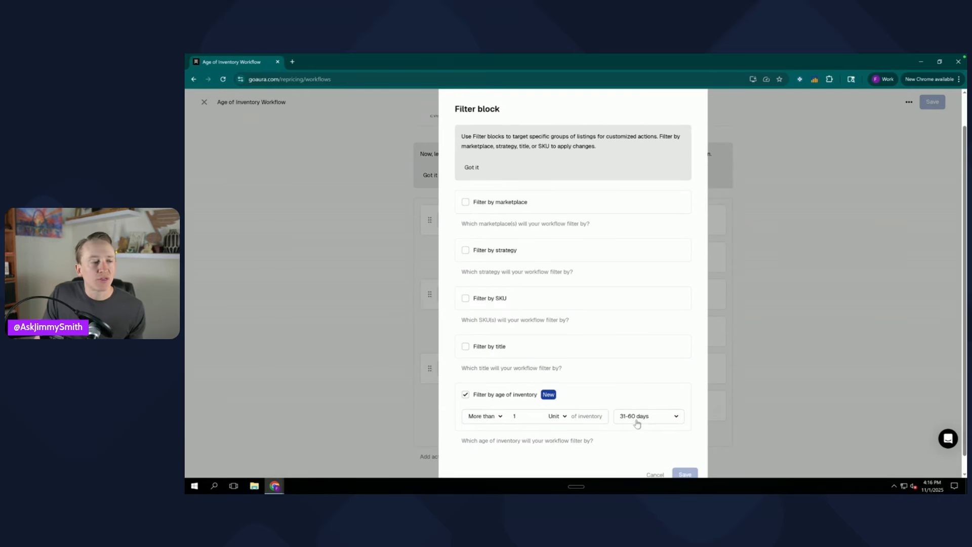
scroll(635, 425, down, 1)
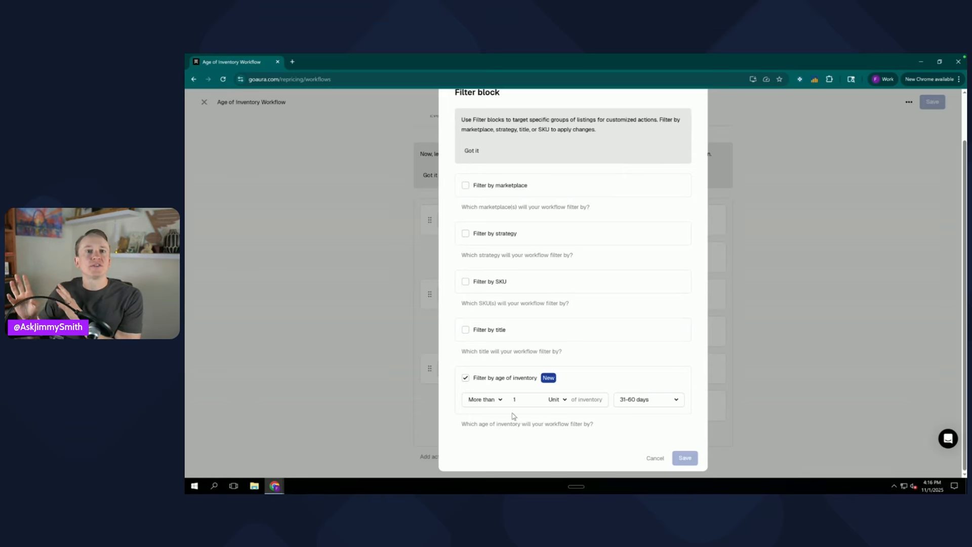
click(653, 458)
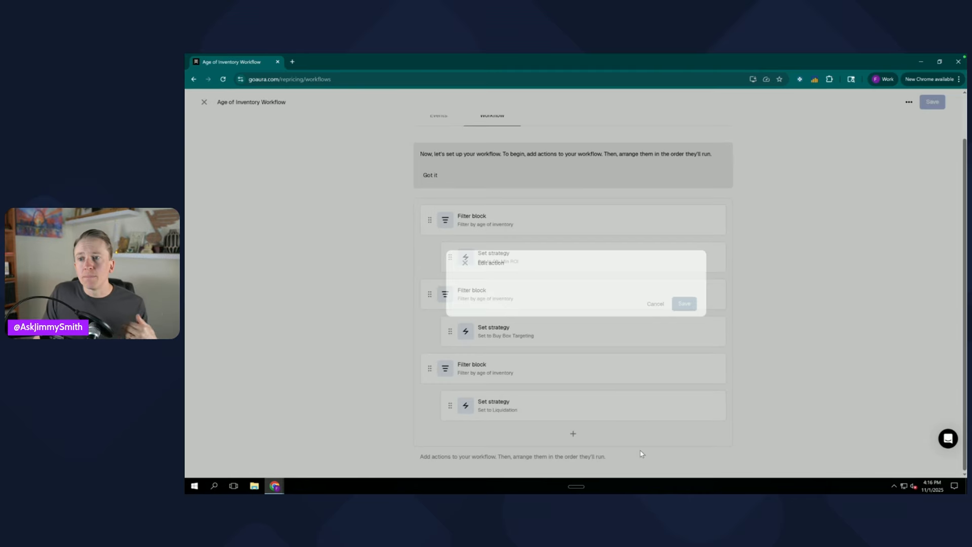
- Open the Buy Box Targeting set-strategy action and review the strategy choices, then close it unchanged
click(535, 335)
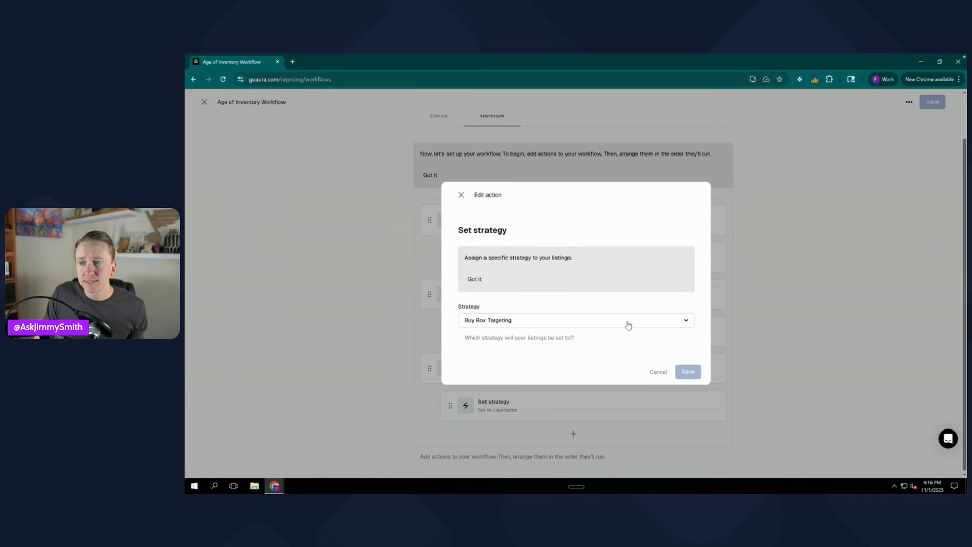
click(654, 324)
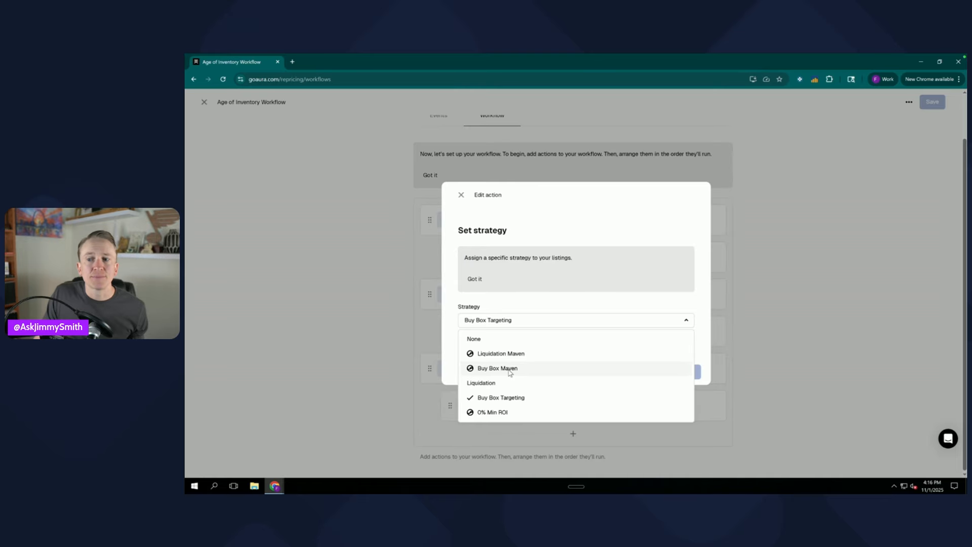
click(580, 287)
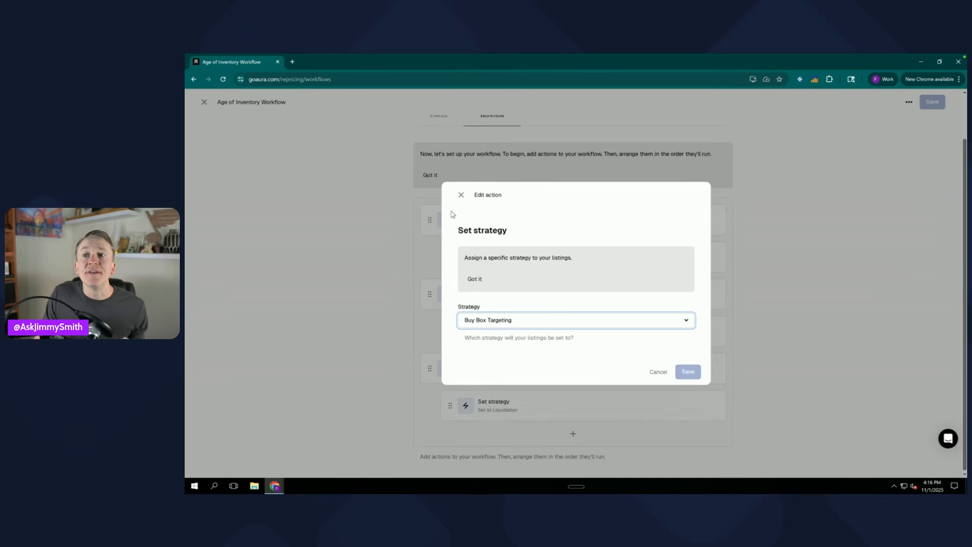
click(460, 197)
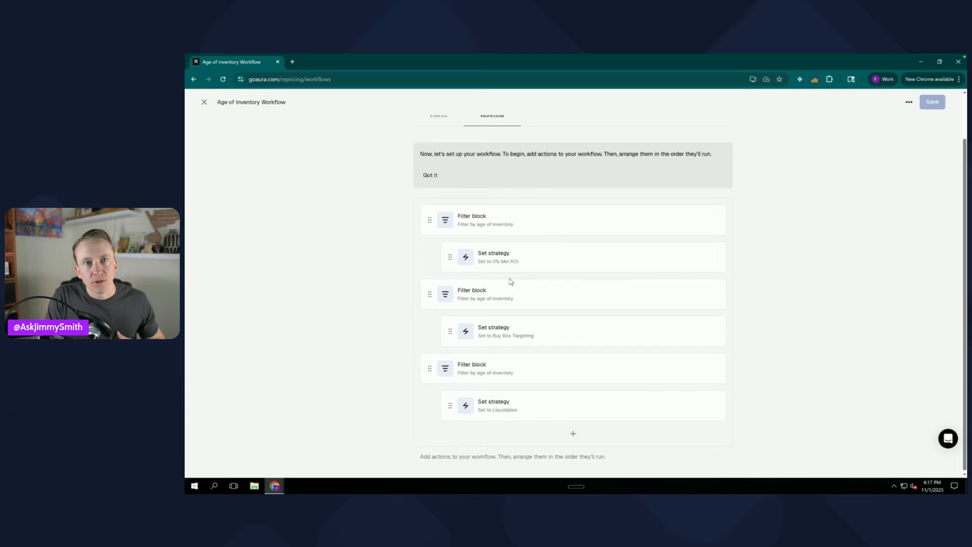
- Open the third filter block and review its age ranges from 61 to 365+ days, then cancel
click(527, 376)
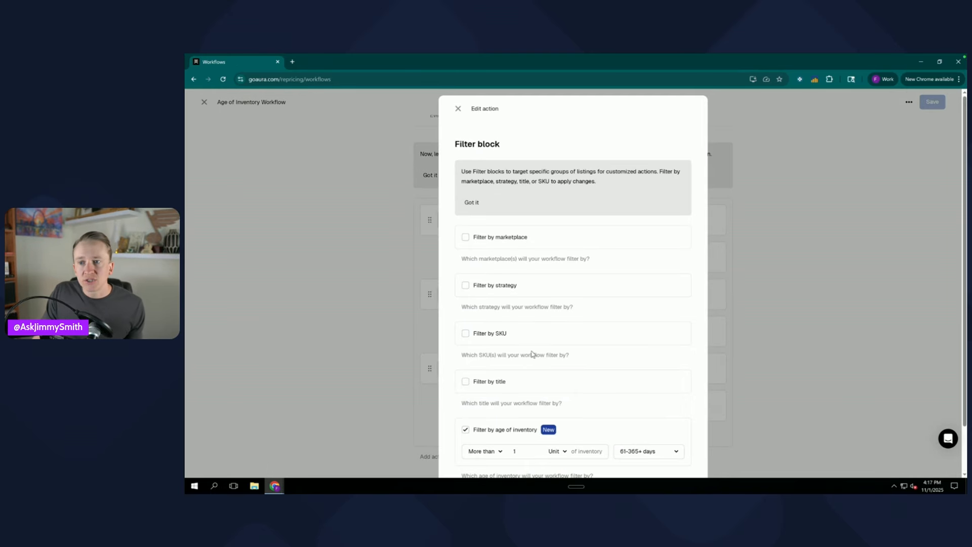
scroll(490, 382, down, 1)
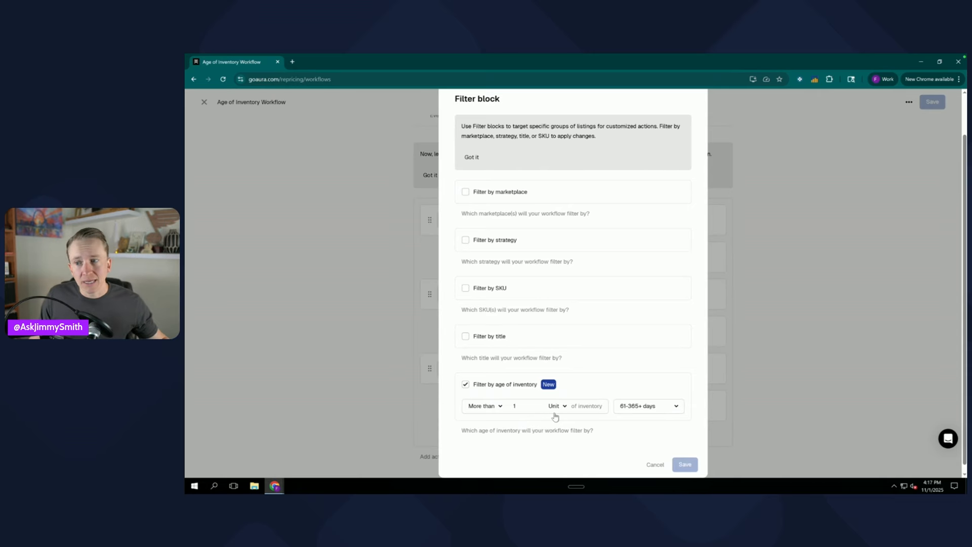
click(643, 409)
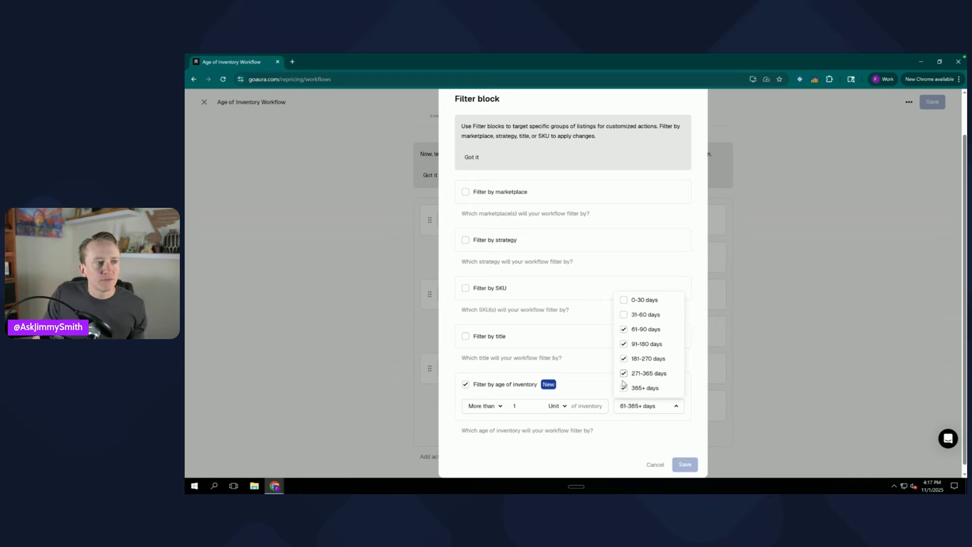
click(624, 440)
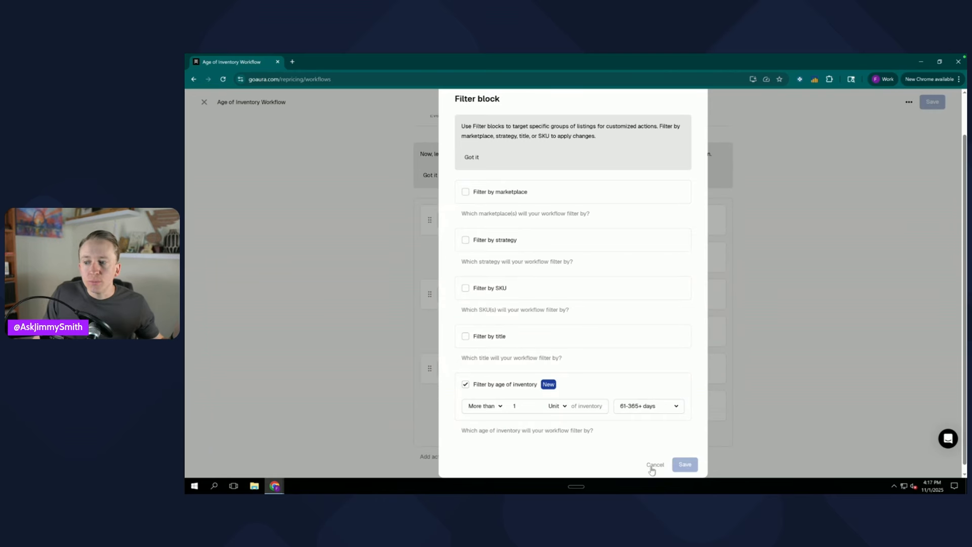
click(654, 465)
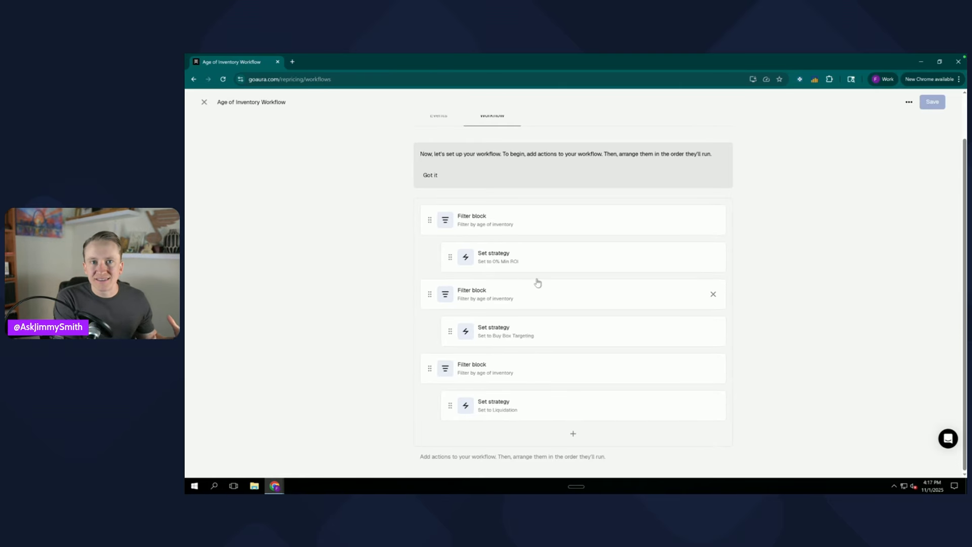
- Open the Liquidation set-strategy action and review the available strategies
click(514, 409)
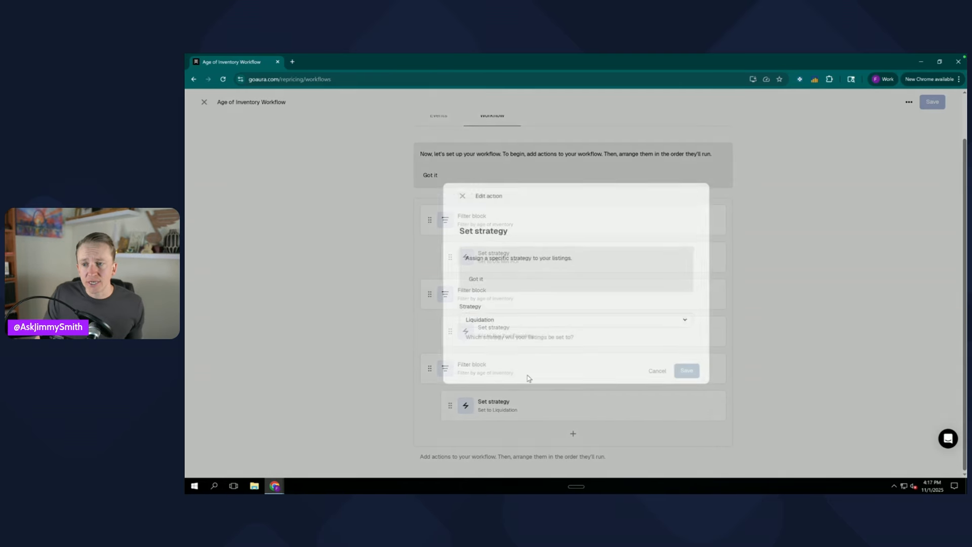
click(579, 321)
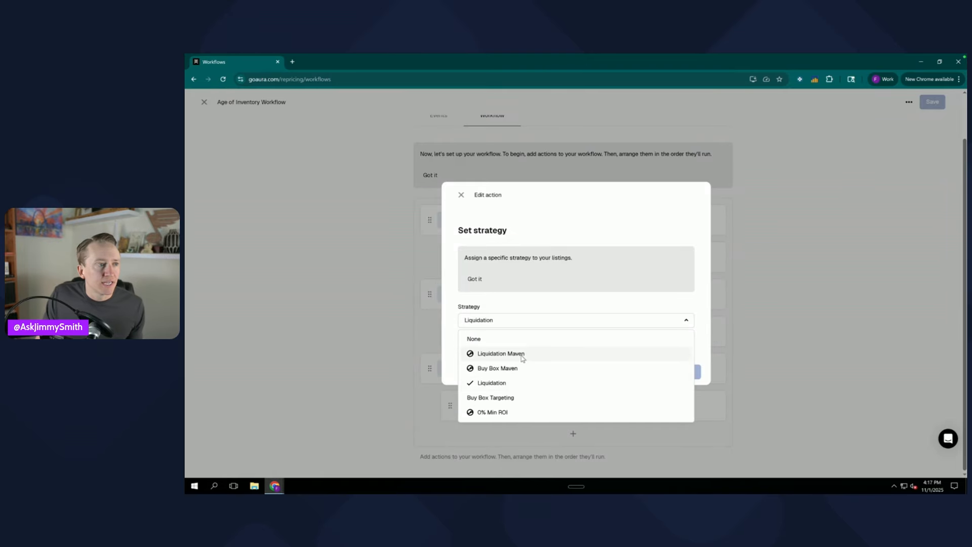
click(686, 307)
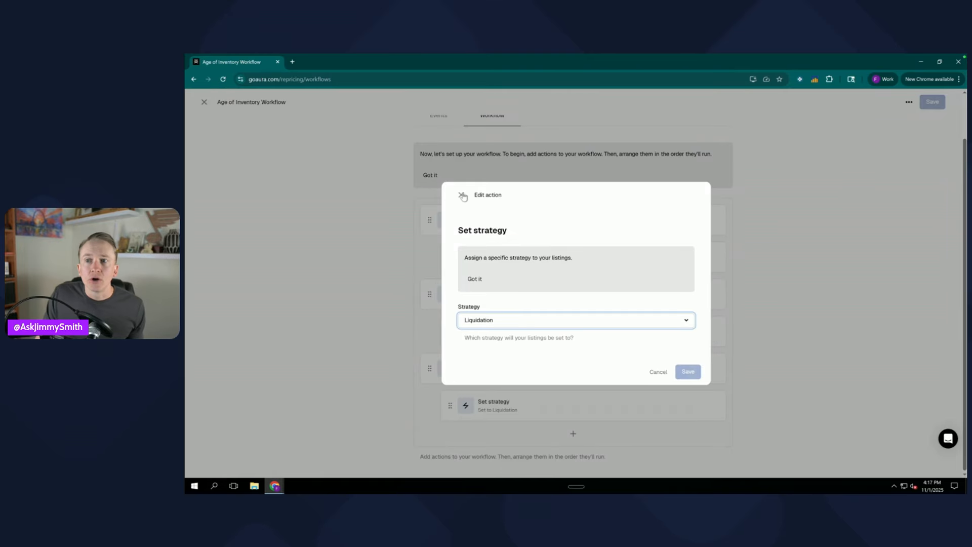